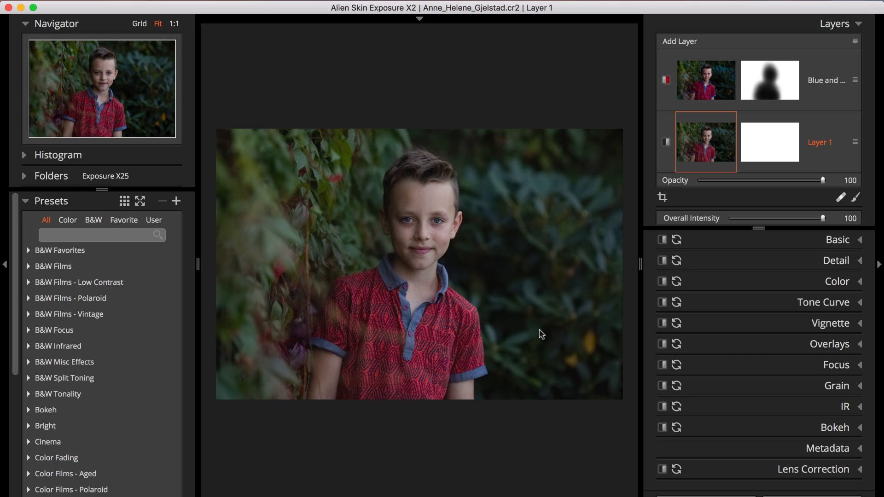
Turn on the Blue and Yellow layer and inspect its mask and adjustments
click(665, 81)
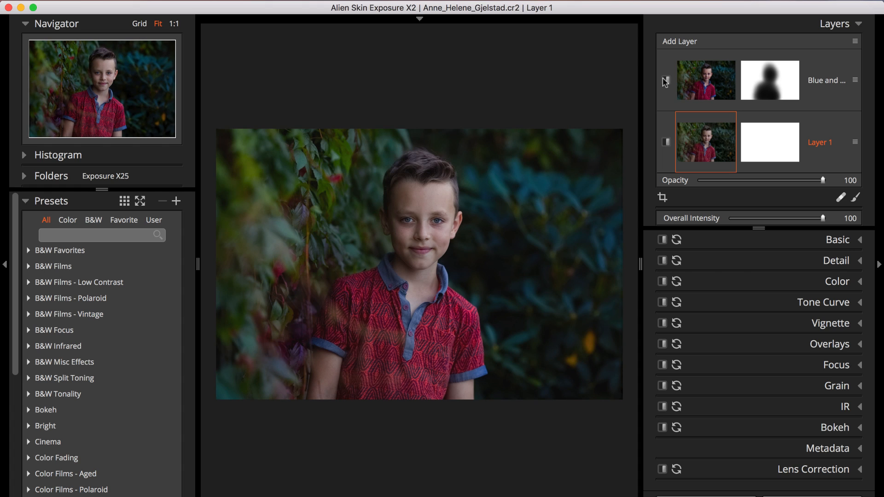
click(706, 86)
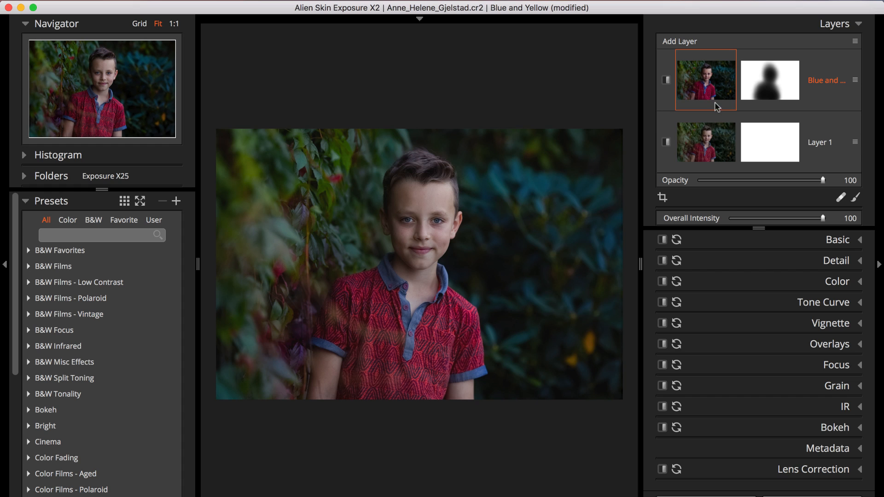
click(773, 95)
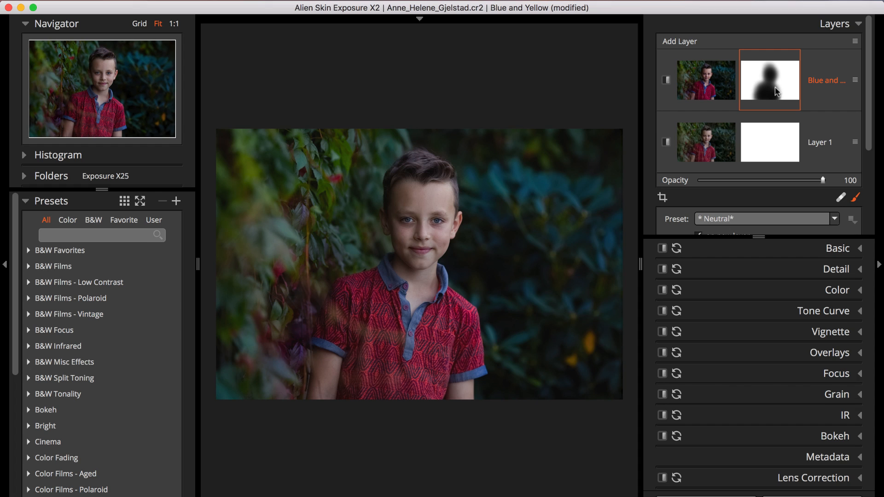
click(706, 86)
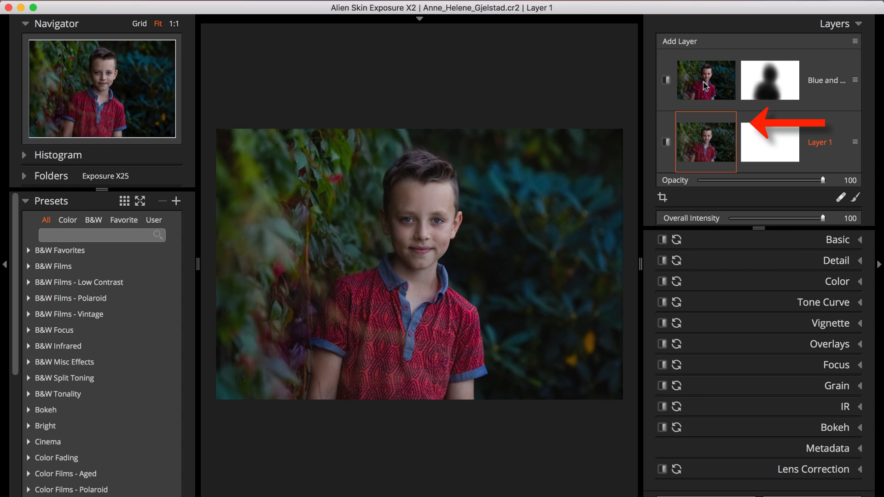
mouse_move(704, 82)
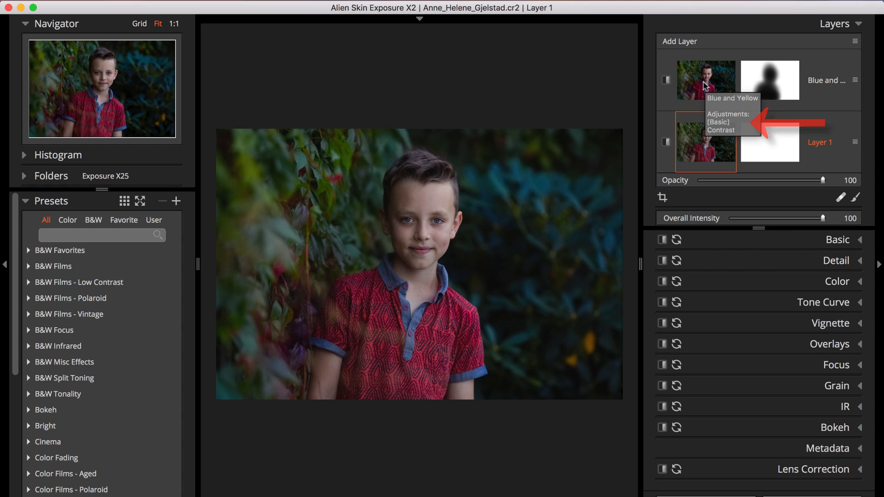
Set the Blue and Yellow layer's opacity to 50 and briefly reveal the Before comparison option
click(770, 80)
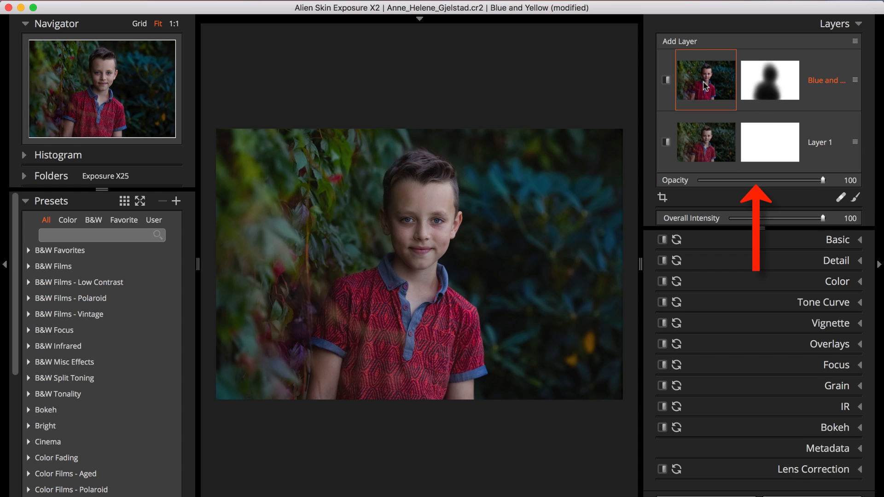
drag(823, 180, 762, 182)
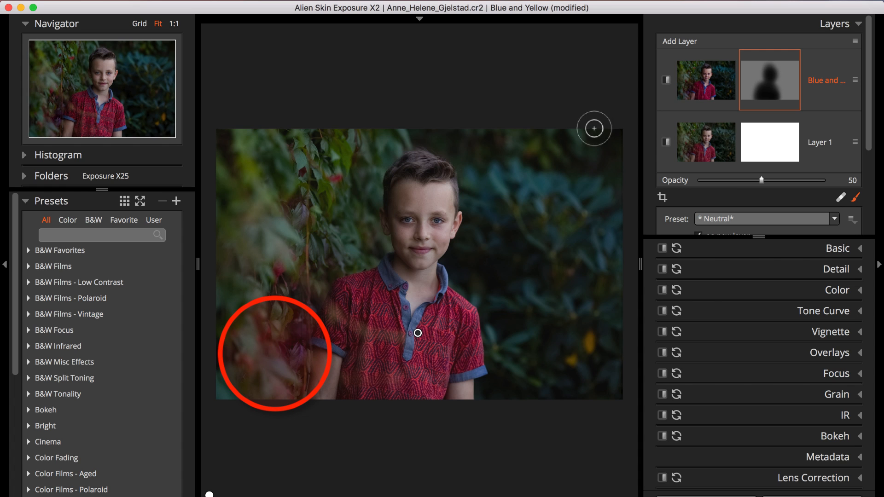
click(419, 19)
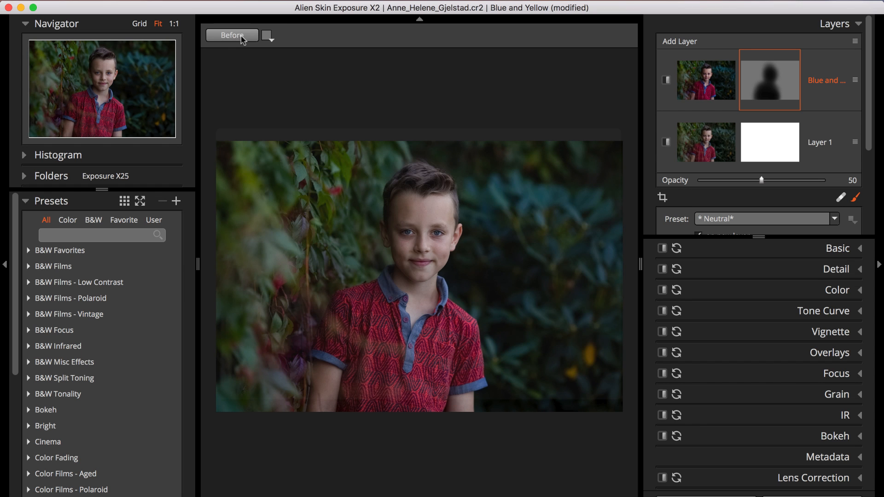
click(377, 21)
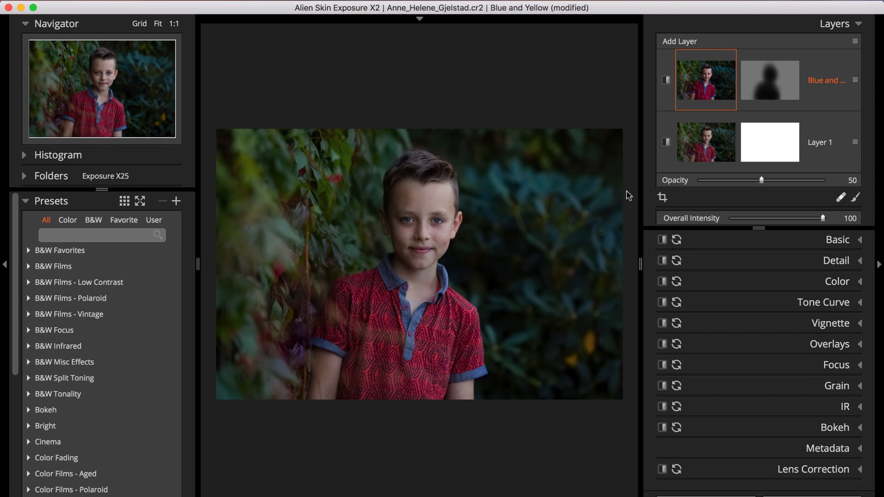
Add a new layer above the Blue and Yellow layer and invert its mask to black
click(685, 45)
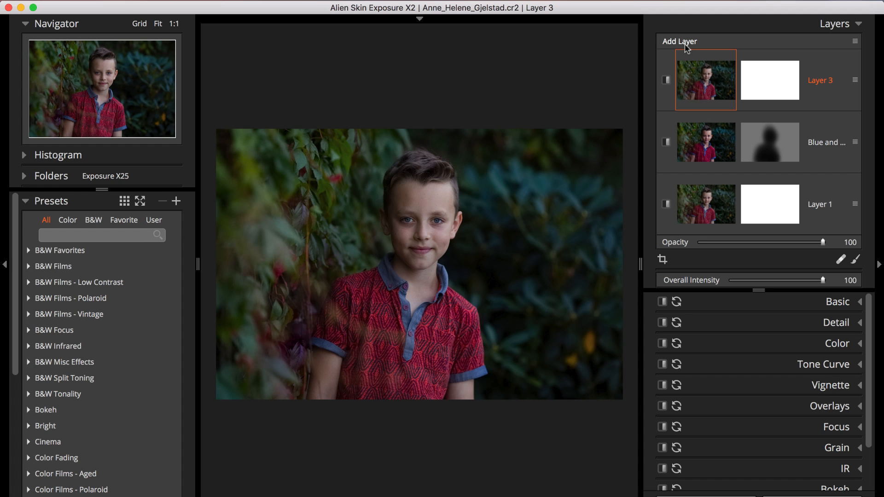
click(758, 81)
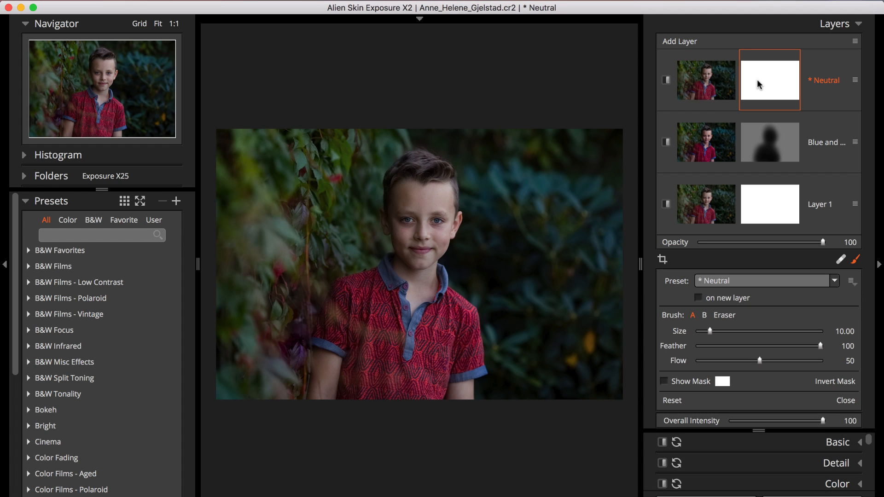
key(super+i)
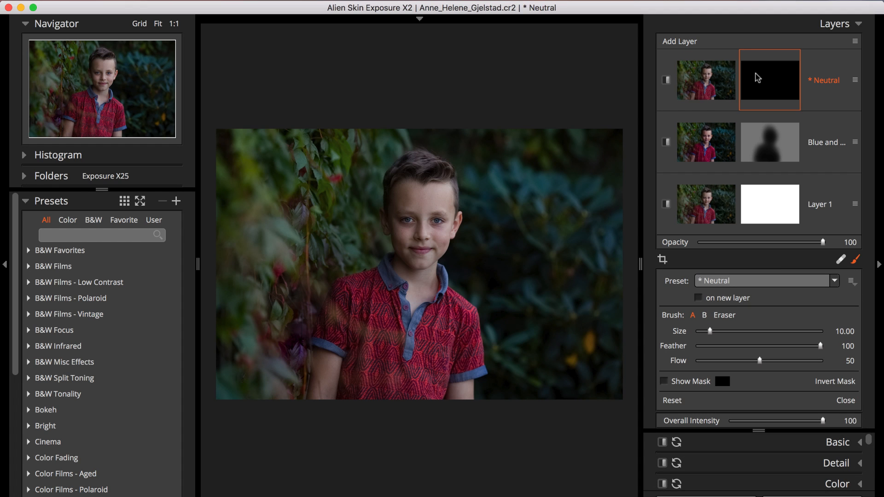
Brush the Enhance Iris preset over both of the boy's irises at 1:1 view with size 10, feather 100 and flow 50
click(753, 281)
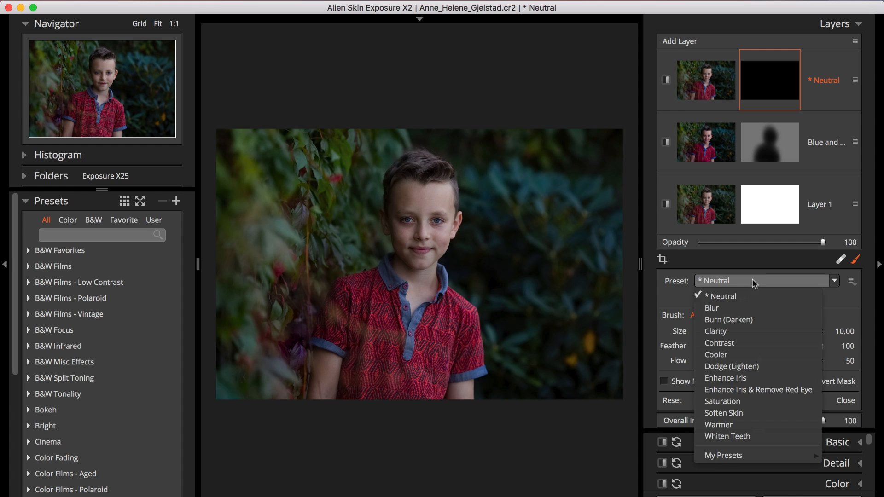
click(739, 379)
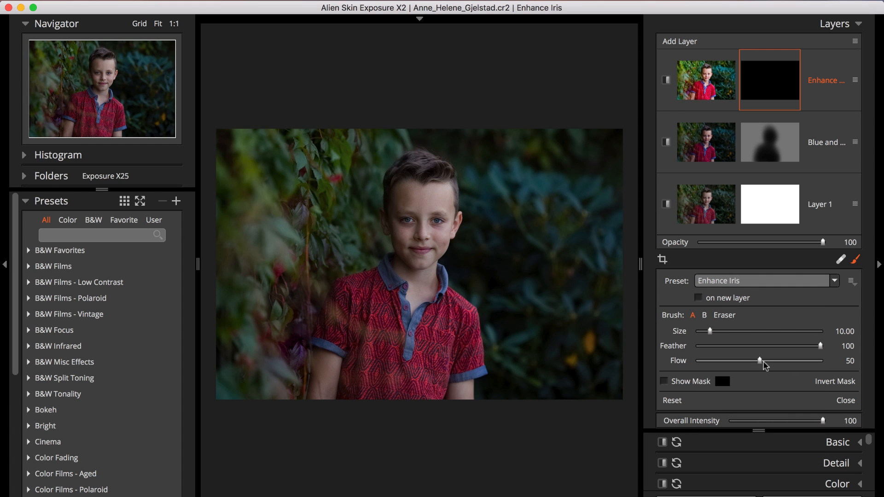
mouse_move(761, 361)
mouse_down()
mouse_move(748, 361)
mouse_move(760, 361)
mouse_up()
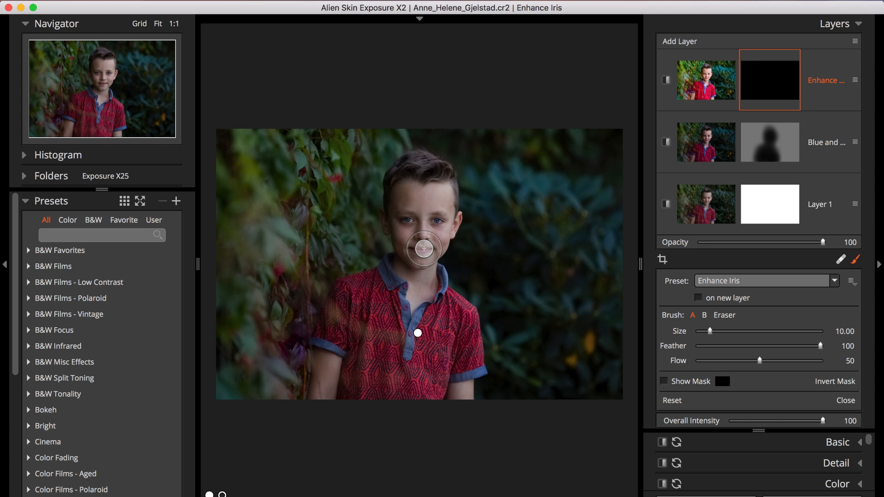
key(super+1)
drag(429, 222, 417, 460)
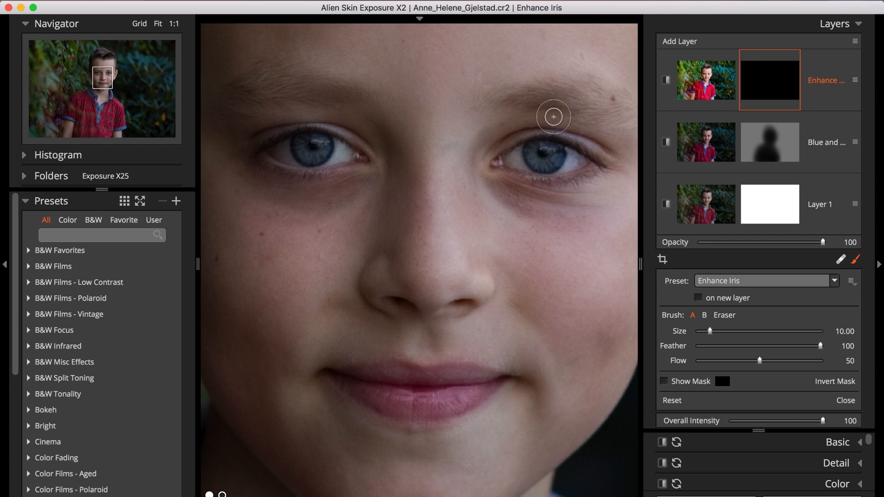
mouse_move(552, 152)
mouse_down()
mouse_move(537, 154)
mouse_move(551, 160)
mouse_up()
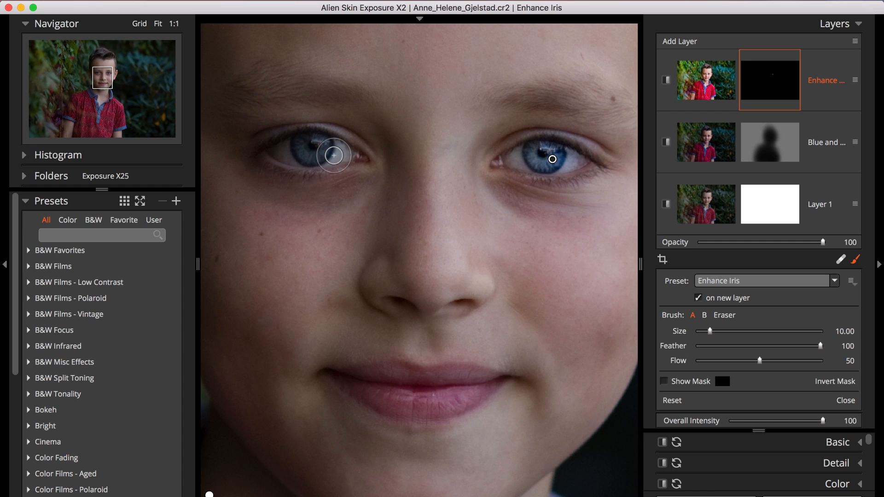
mouse_move(335, 155)
mouse_down()
mouse_move(311, 158)
mouse_move(301, 143)
mouse_move(315, 156)
mouse_up()
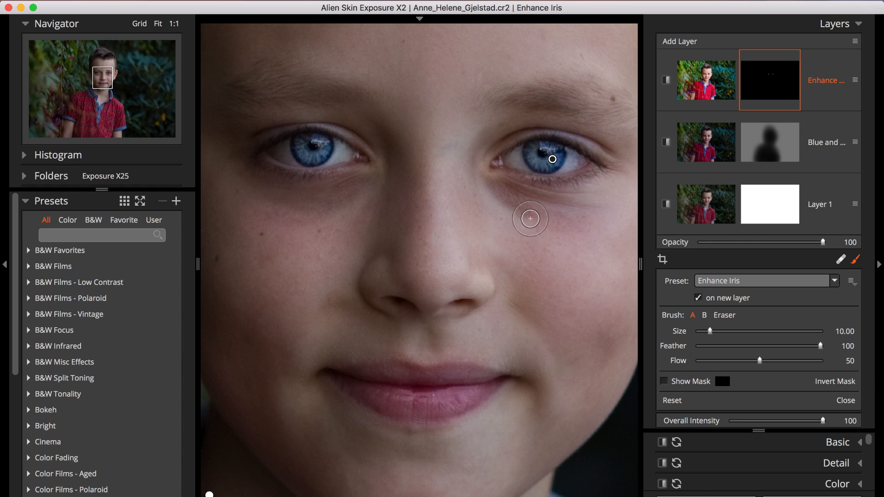
click(855, 262)
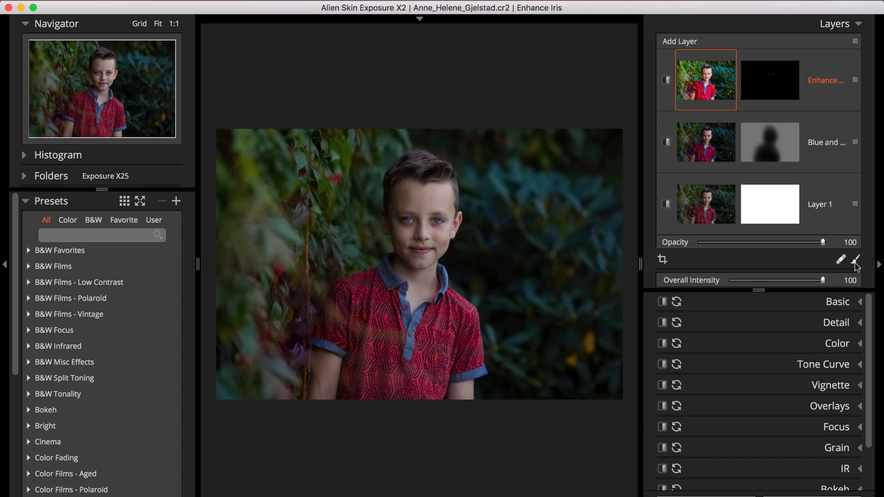
Set up the brush with the Blur preset on a new layer, using size 50.25, feather 48 and flow 36
click(855, 261)
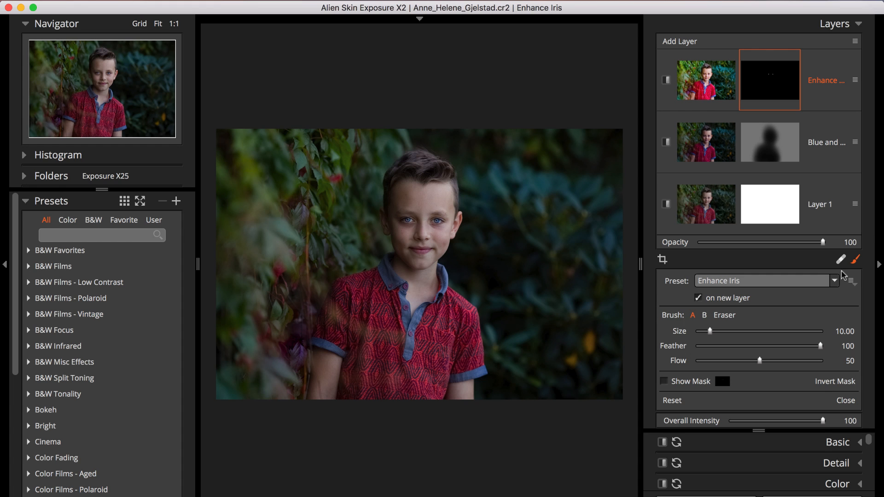
click(834, 281)
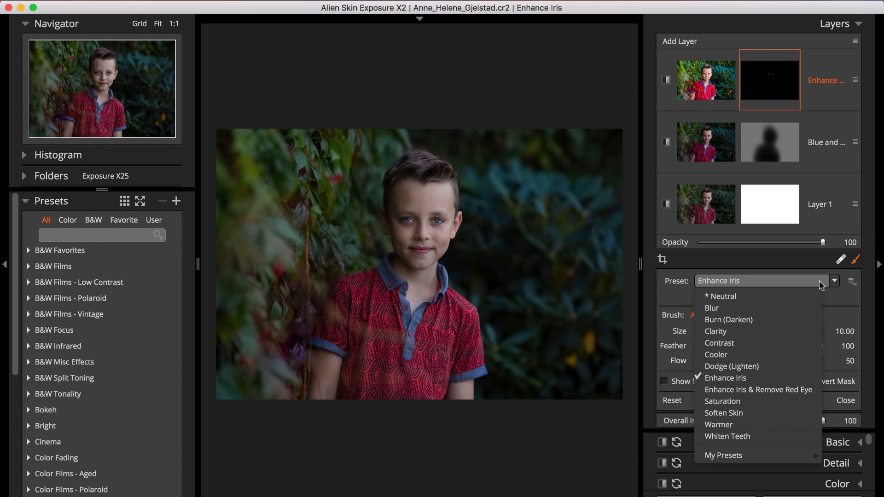
click(813, 308)
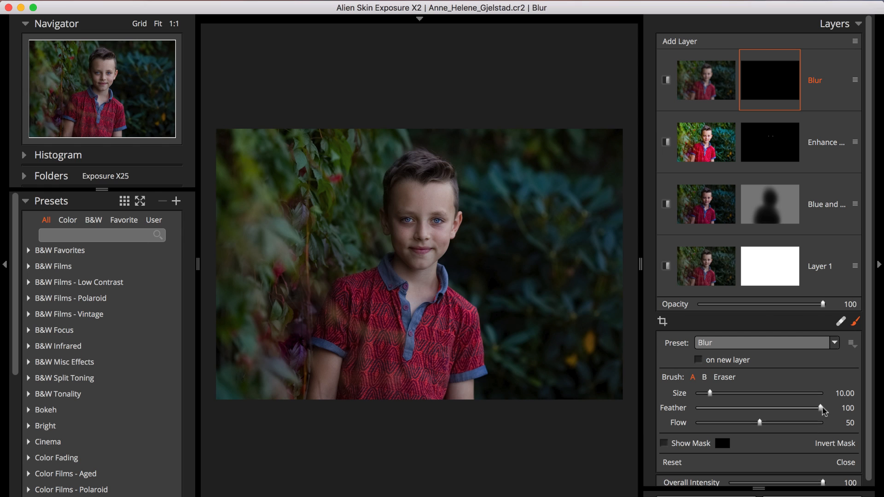
drag(710, 393, 759, 395)
mouse_move(821, 408)
mouse_down()
mouse_move(757, 408)
mouse_move(742, 423)
mouse_up()
Paint the blur over the foliage on both sides of the boy and close the brush
mouse_move(605, 420)
mouse_down()
mouse_move(592, 414)
mouse_move(560, 342)
mouse_move(556, 174)
mouse_move(541, 161)
mouse_up()
mouse_move(566, 198)
mouse_down()
mouse_move(628, 250)
mouse_move(613, 181)
mouse_up()
mouse_move(332, 154)
mouse_down()
mouse_move(299, 193)
mouse_move(208, 164)
mouse_move(235, 233)
mouse_move(251, 387)
mouse_move(253, 120)
mouse_up()
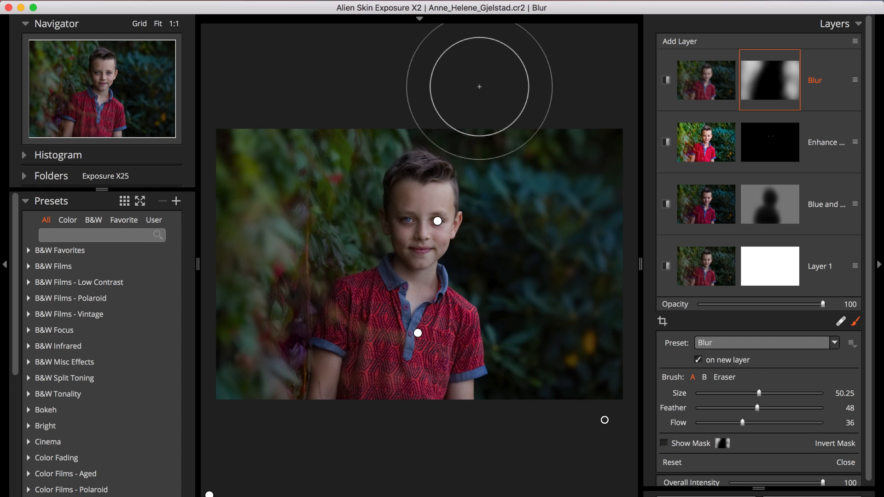
click(857, 323)
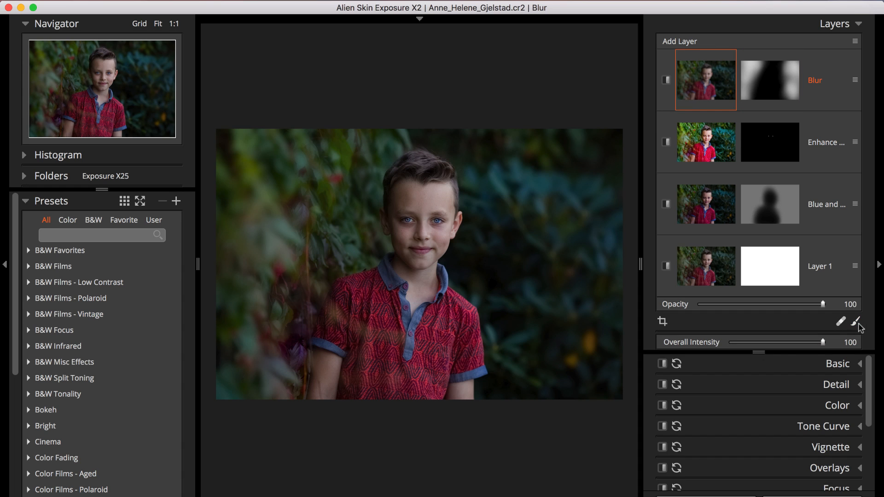
Add a layer with the Kodachrome 35mm - Faded (creamy, bright) preset and set its opacity to 15
click(690, 45)
click(124, 235)
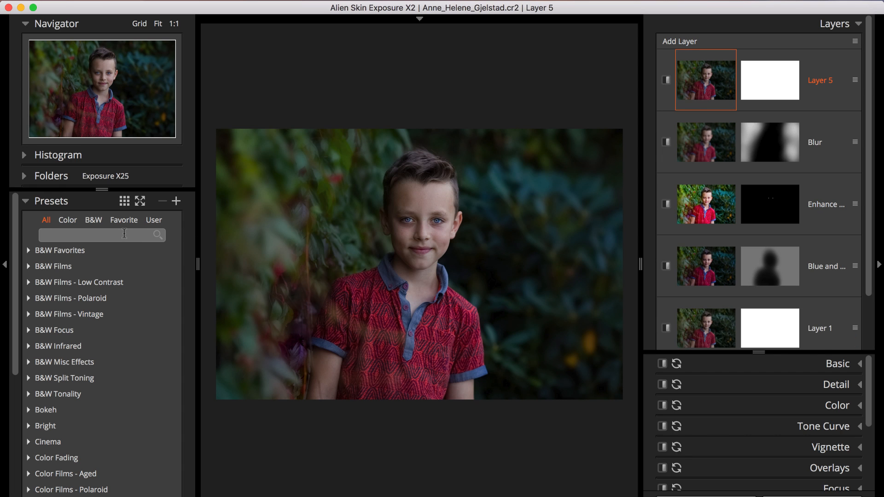
text(kodachrome)
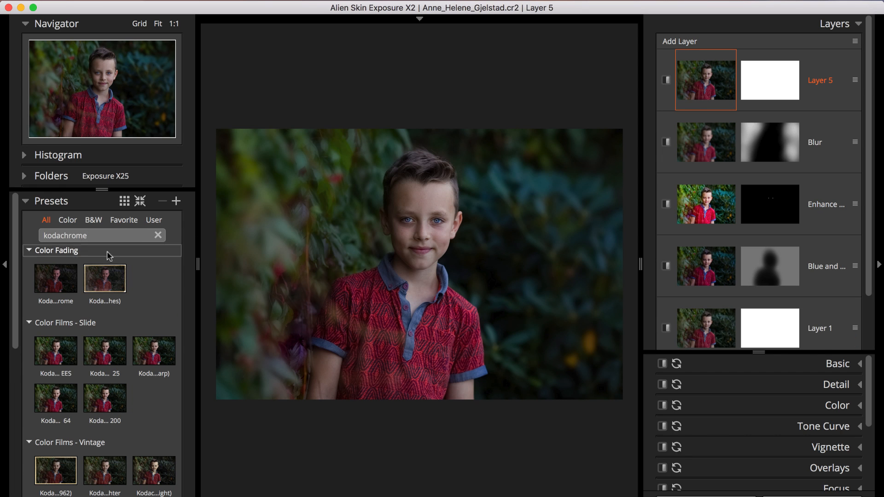
scroll(155, 361, down, 5)
click(154, 360)
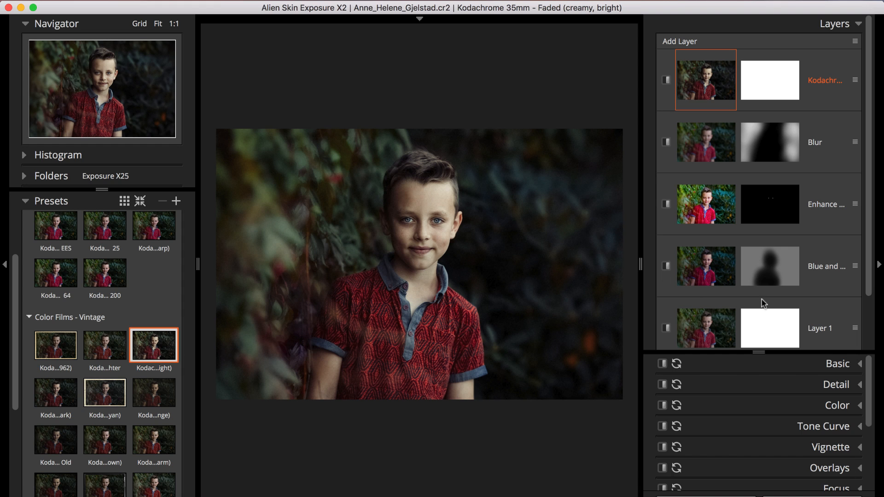
drag(739, 352, 731, 416)
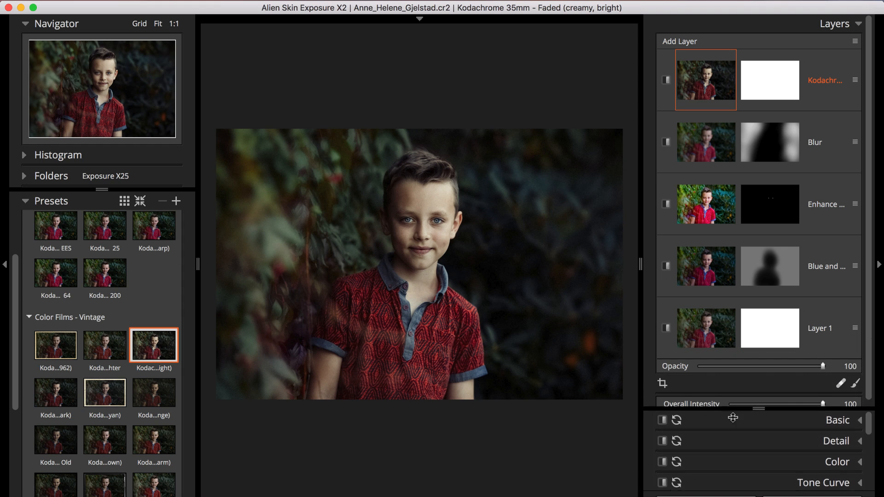
drag(823, 367, 720, 371)
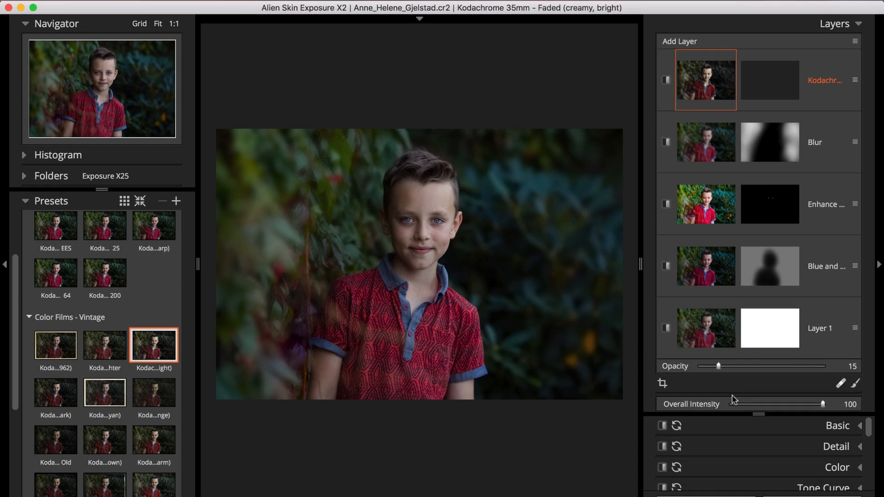
Add a layer with the Distortion - Large Lumps vignette preset and reduce the vignette amount
click(680, 41)
drag(759, 414, 775, 341)
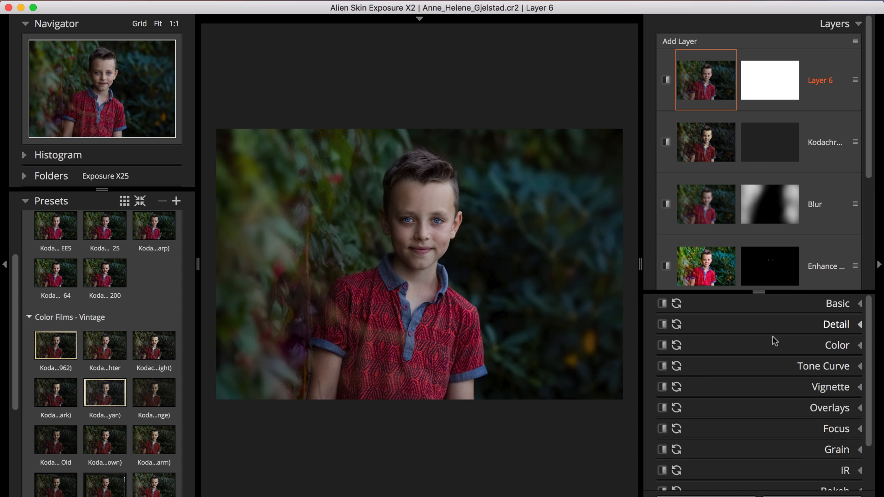
click(779, 388)
click(780, 406)
click(773, 337)
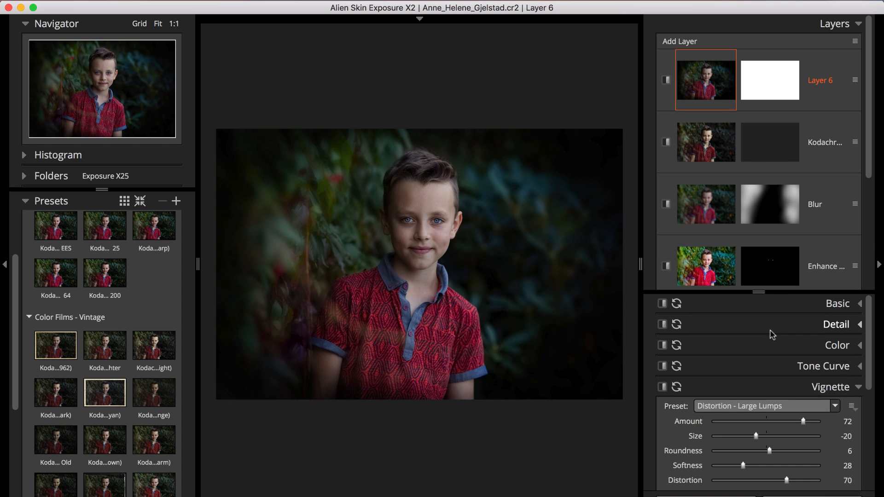
drag(803, 422, 773, 428)
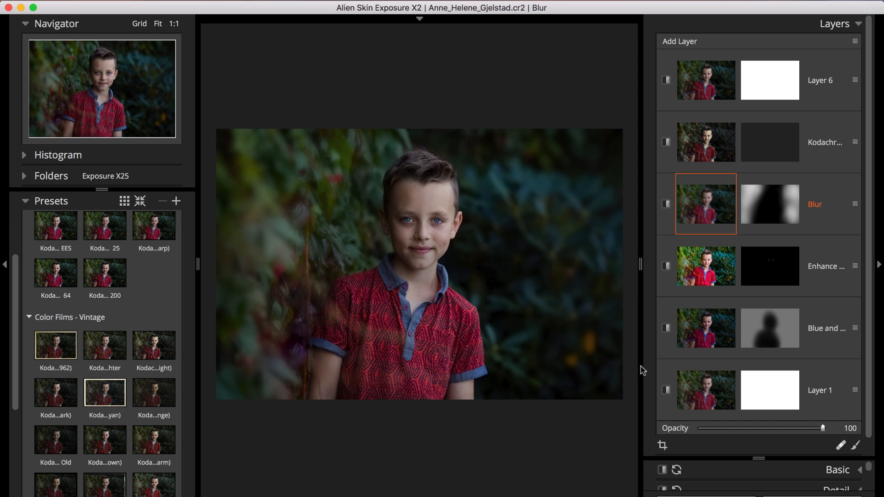
Examine the copy, paste and reset options for the Blue and Yellow layer's adjustments, its mask and the layer itself
right_click(687, 342)
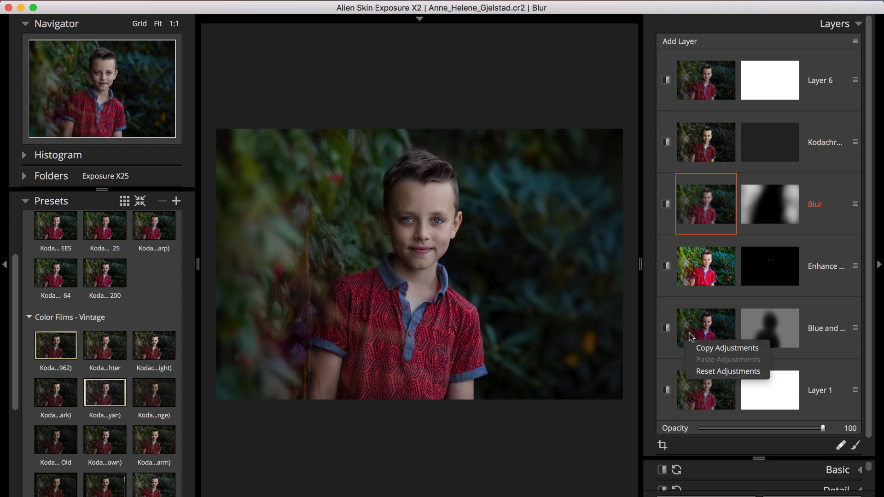
right_click(764, 328)
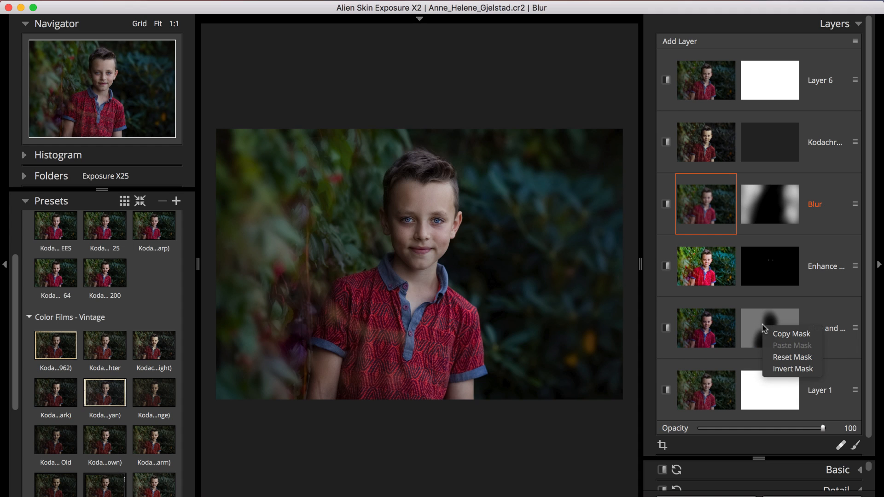
right_click(811, 308)
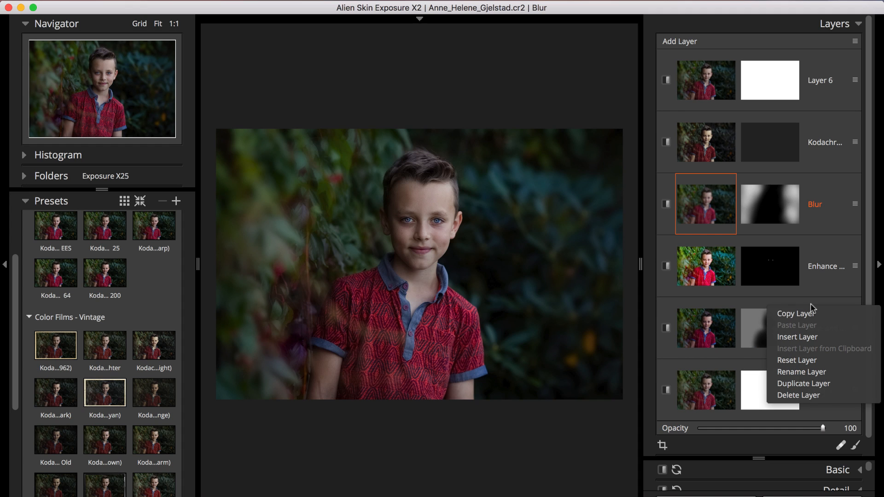
Duplicate the Blue and Yellow layer and invert the mask of the copy so it covers the boy
click(811, 386)
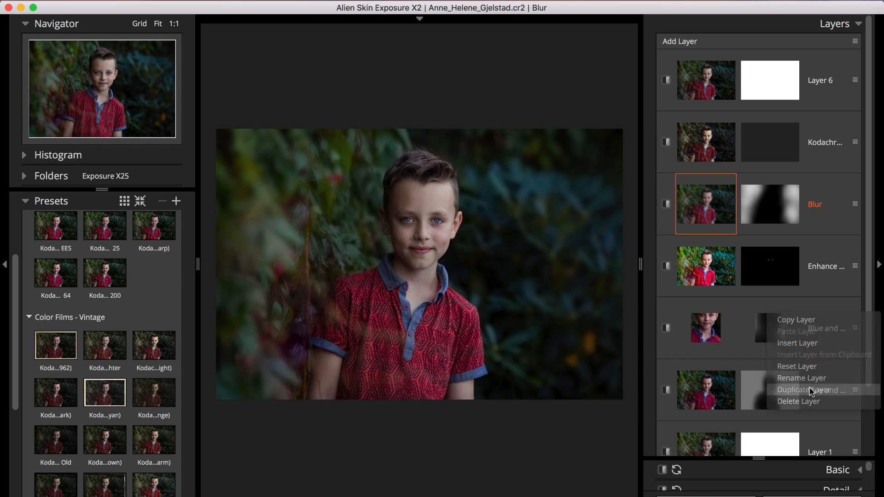
click(795, 341)
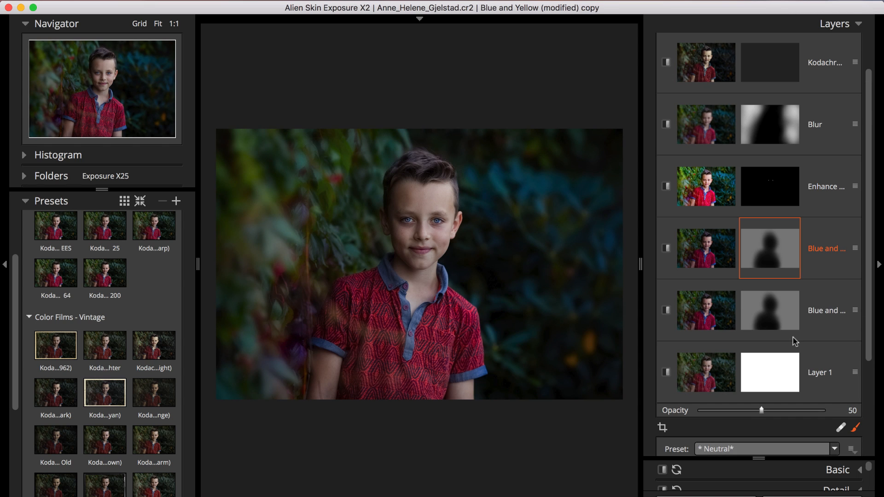
right_click(785, 257)
click(805, 300)
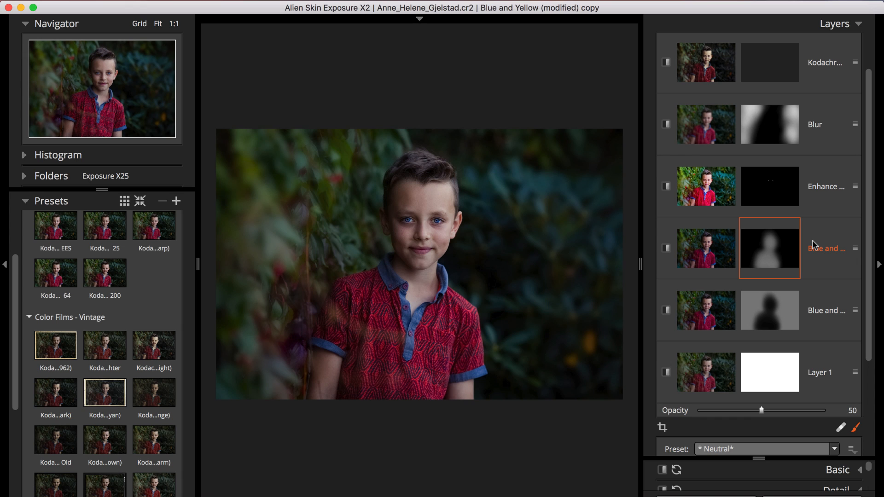
Raise the duplicated Blue and Yellow layer's opacity to 92 and toggle that layer's visibility
drag(762, 411, 812, 404)
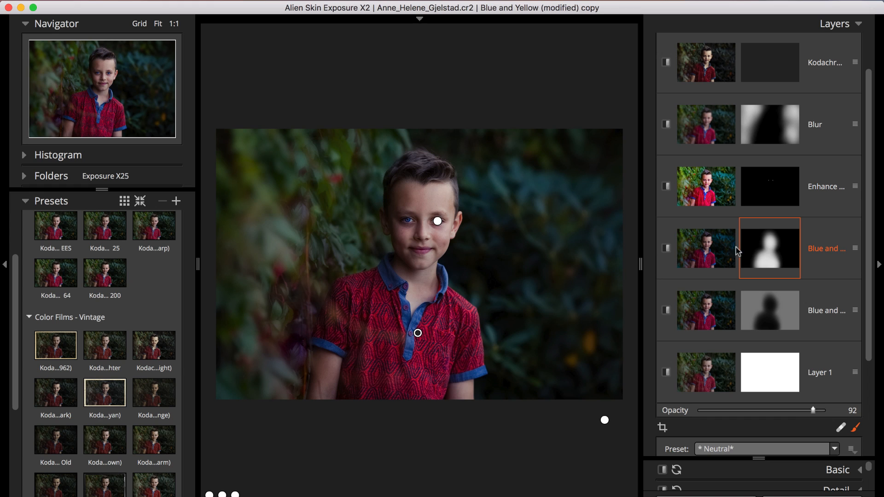
click(724, 252)
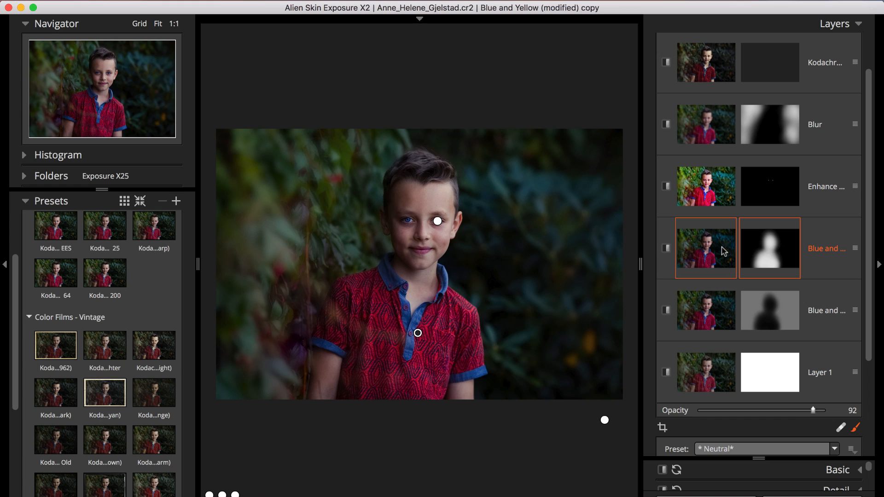
click(667, 249)
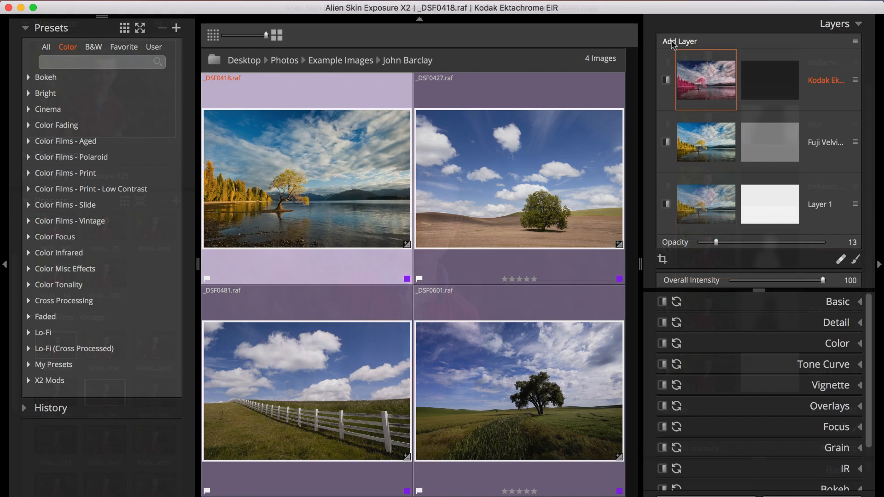
Add a layer to the selected landscape photos with the Rounded - Hard Edge vignette preset and a softness of 89
click(680, 41)
click(801, 377)
click(806, 377)
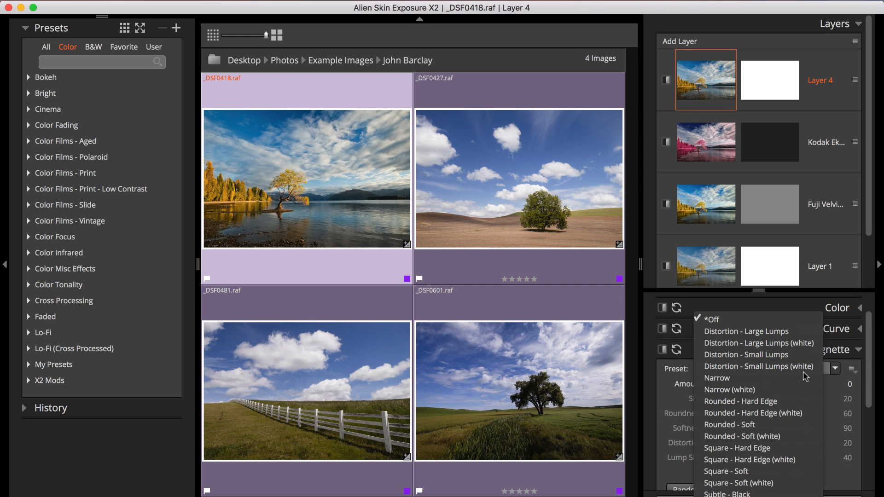
click(773, 401)
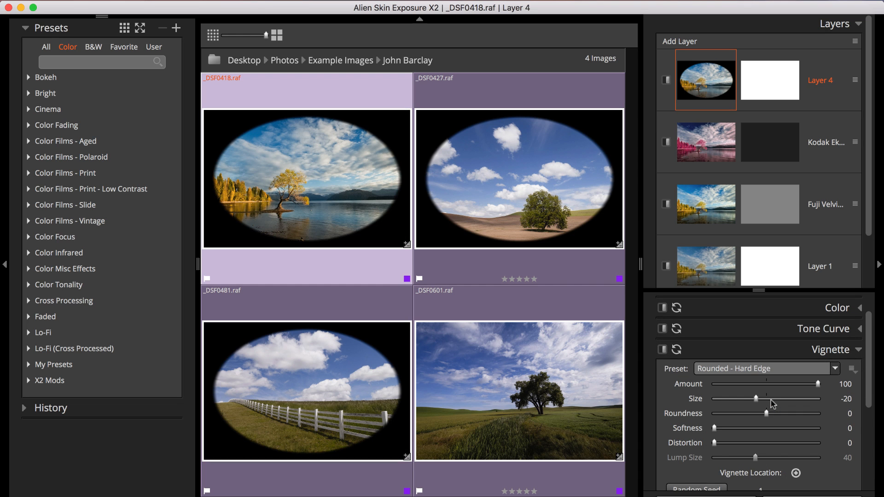
drag(715, 428, 807, 428)
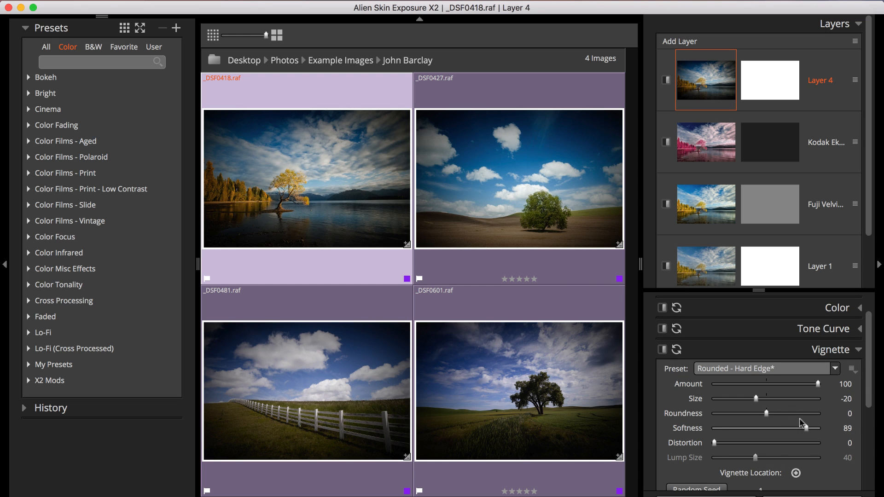
click(774, 384)
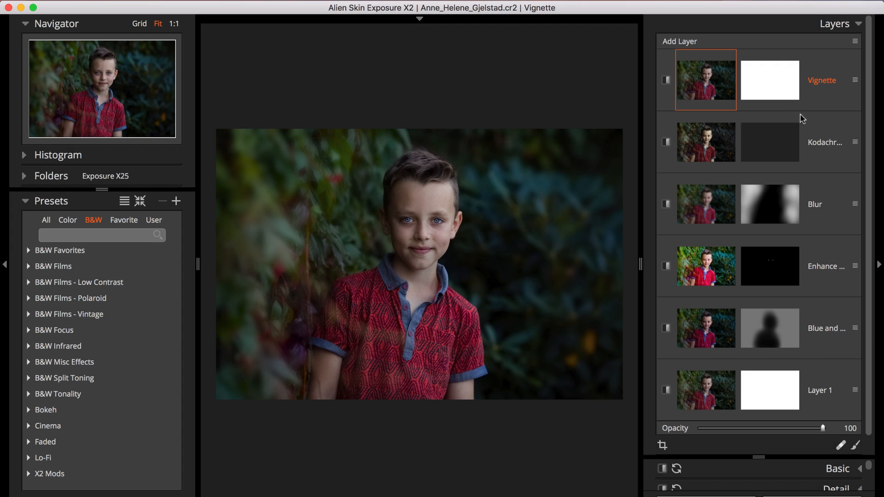
Add a copy of the portrait's Kodachrome layer at the top of the stack and open the edit history
drag(819, 124, 698, 46)
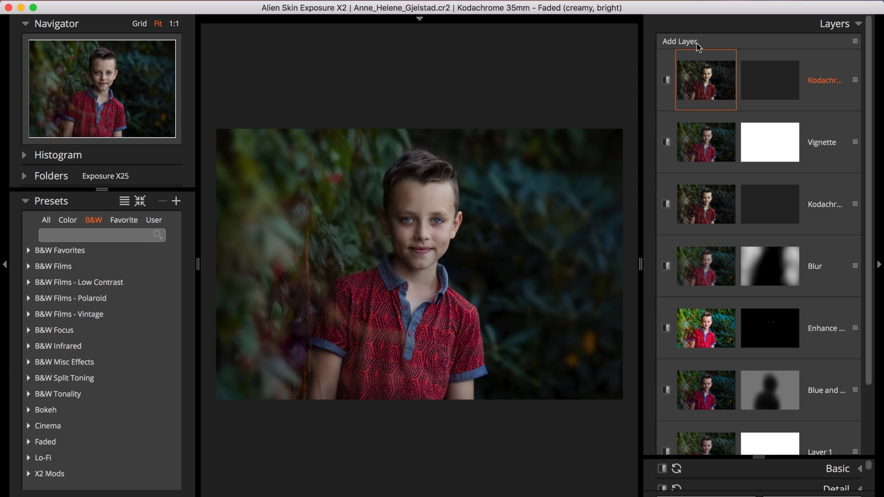
click(50, 201)
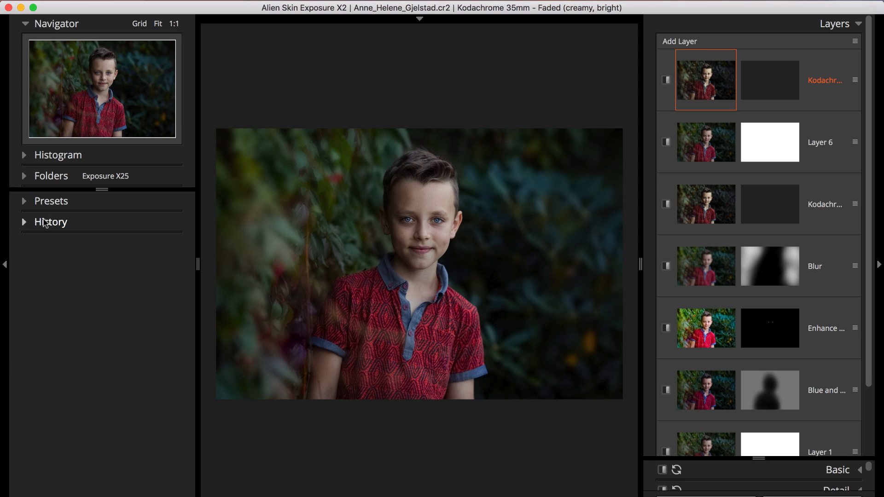
click(45, 223)
Step back through the edit history to the earlier Layer Duplicated state and the Mask Inverted state above it
click(49, 255)
scroll(49, 254, down, 4)
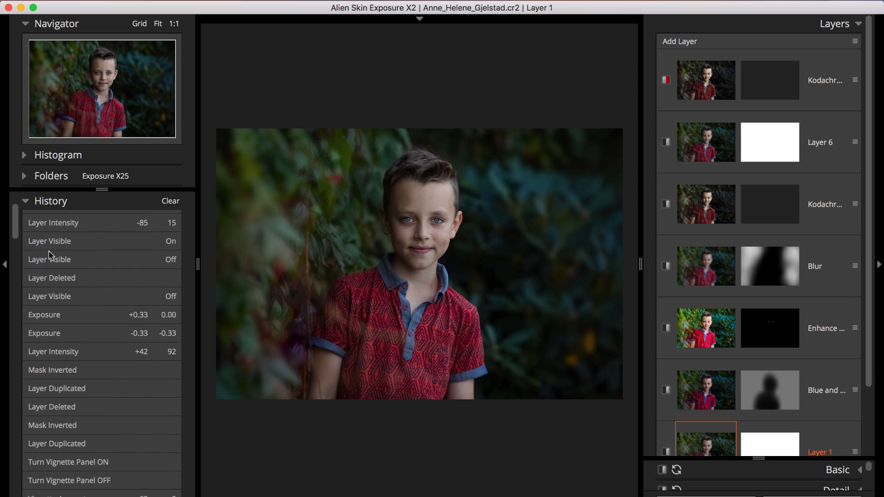
scroll(49, 254, down, 3)
click(70, 328)
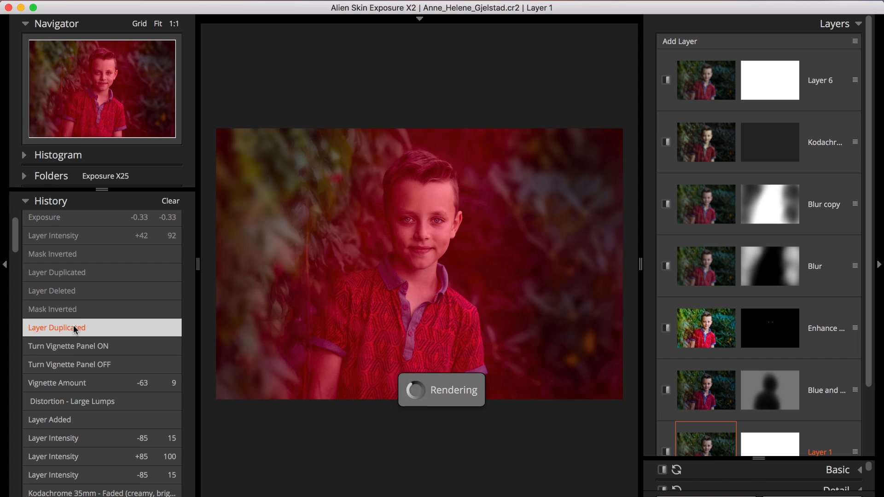
click(67, 309)
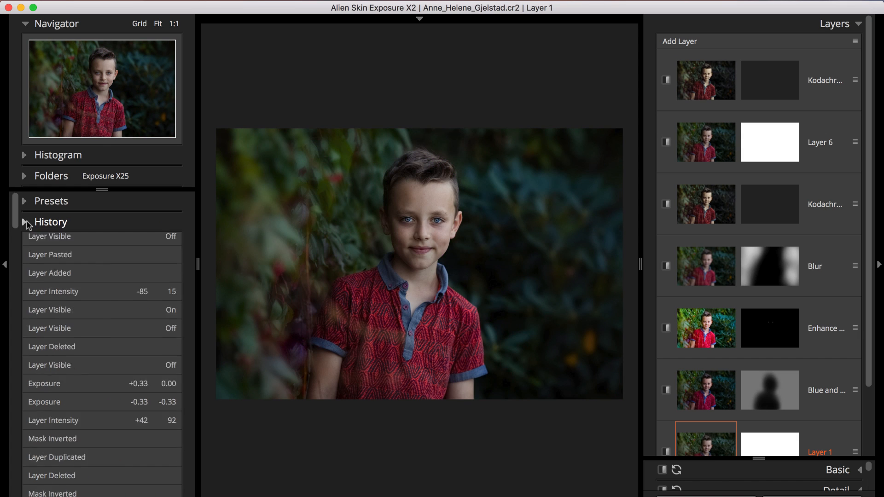
Close the history and start a new preset from the portrait's edits, choosing the included settings per layer
click(24, 221)
click(26, 203)
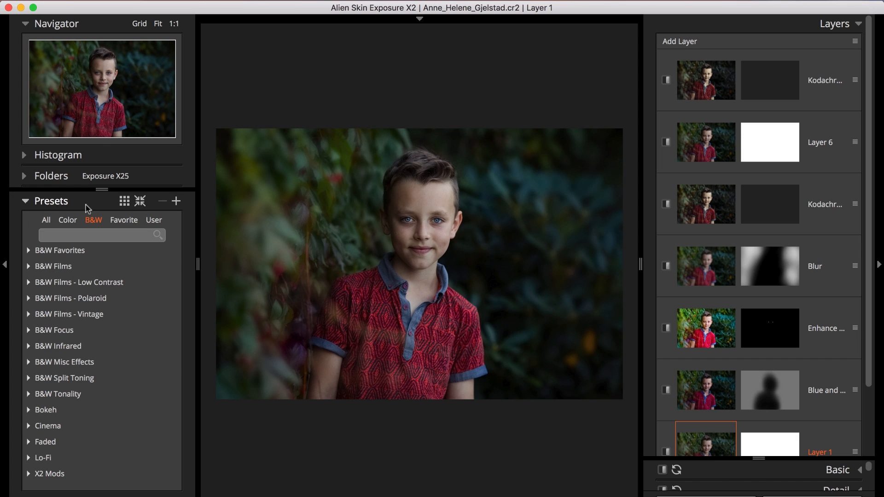
click(176, 201)
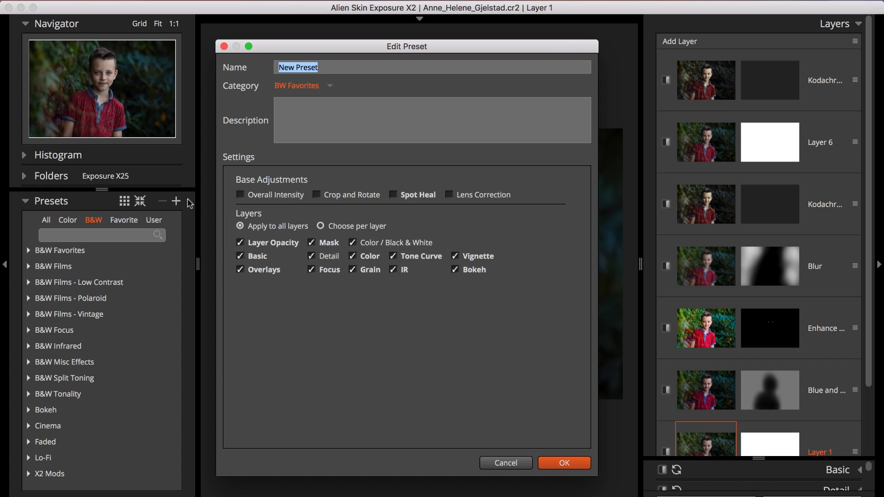
click(320, 226)
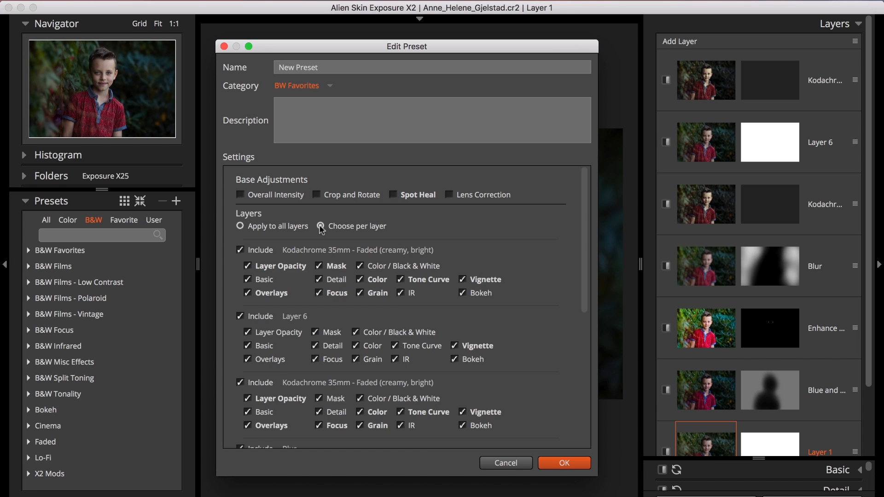
Exclude Detail, Color / Black & White, IR and Bokeh from the preset for the uppermost Kodachrome layer
scroll(322, 231, down, 3)
click(318, 219)
click(360, 205)
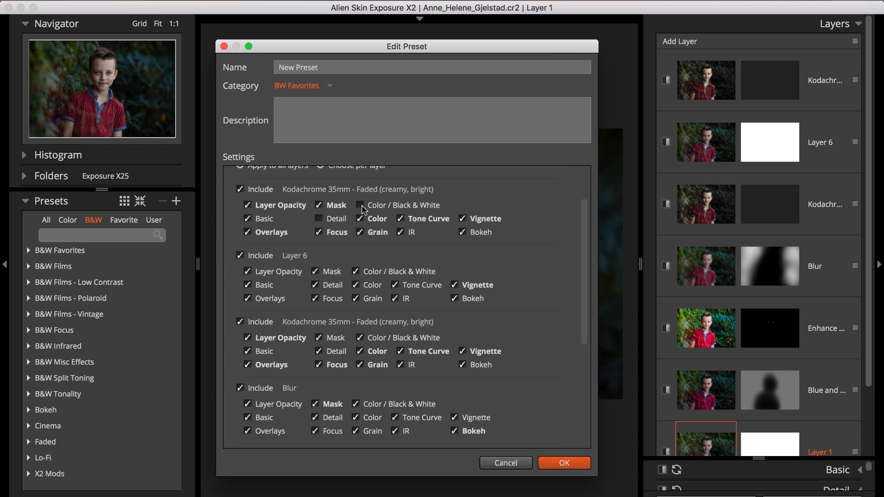
click(400, 232)
click(463, 232)
Exclude the lower Kodachrome layer from the preset, and omit Detail and Focus for the Blur layer
click(240, 322)
scroll(313, 327, down, 5)
click(315, 326)
click(315, 341)
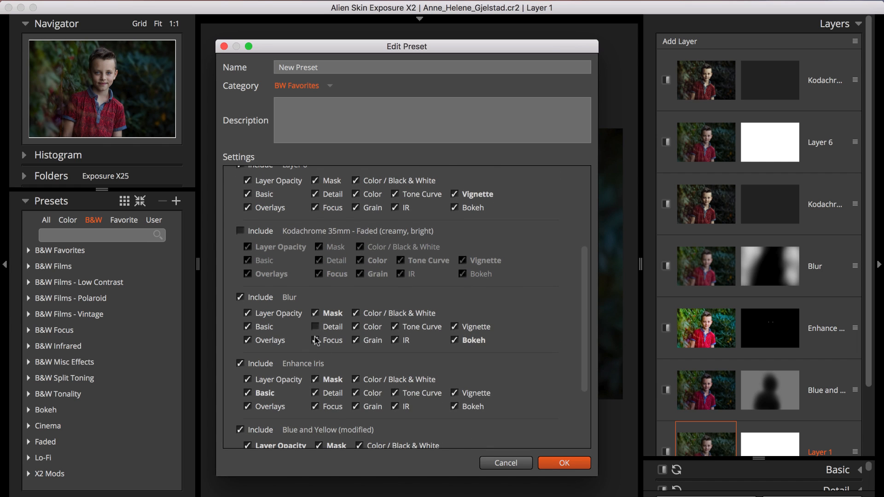
Exclude Color / Black & White, Color, Grain, IR and Tone Curve from the preset for the Enhance Iris layer
scroll(317, 340, down, 5)
click(355, 275)
click(356, 288)
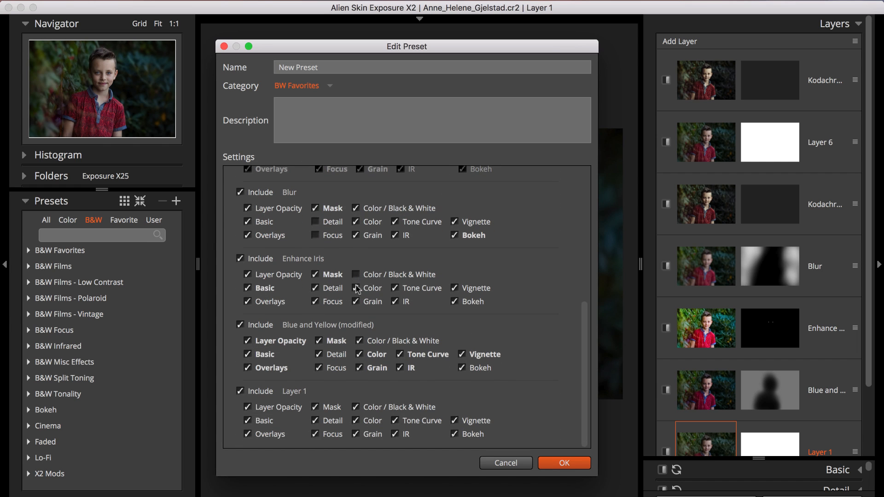
click(355, 302)
click(394, 301)
click(395, 288)
Assign the preset to the My Presets category and name it with the photographer's first name followed by "Portrait"
scroll(321, 371, up, 15)
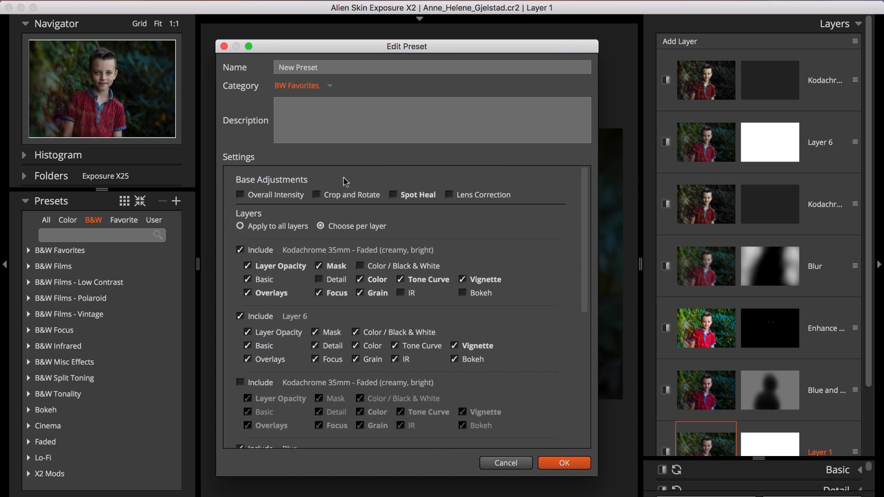
double_click(307, 68)
click(299, 86)
click(299, 113)
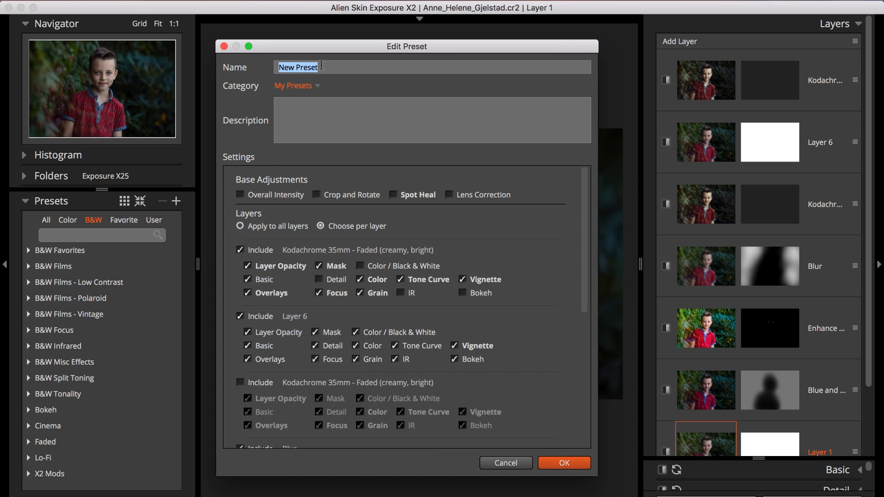
text(Anne Helene)
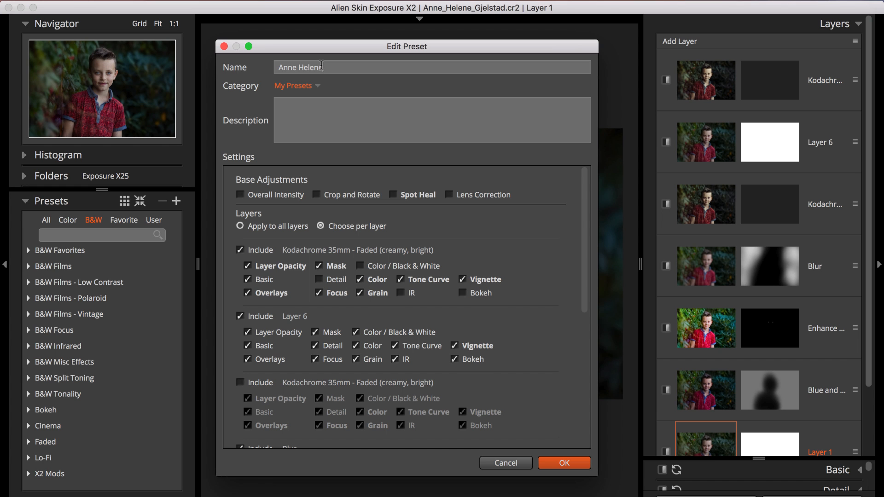
text( Portrait)
Enter "With numerous layers and masks" as the preset's description
click(356, 128)
text(With numerous lat)
key(BackSpace)
key(BackSpace)
text(ayers and masks)
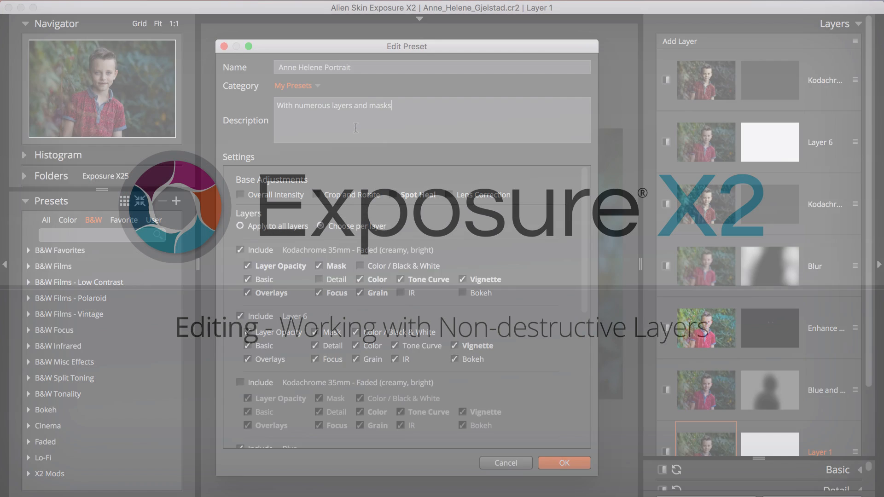